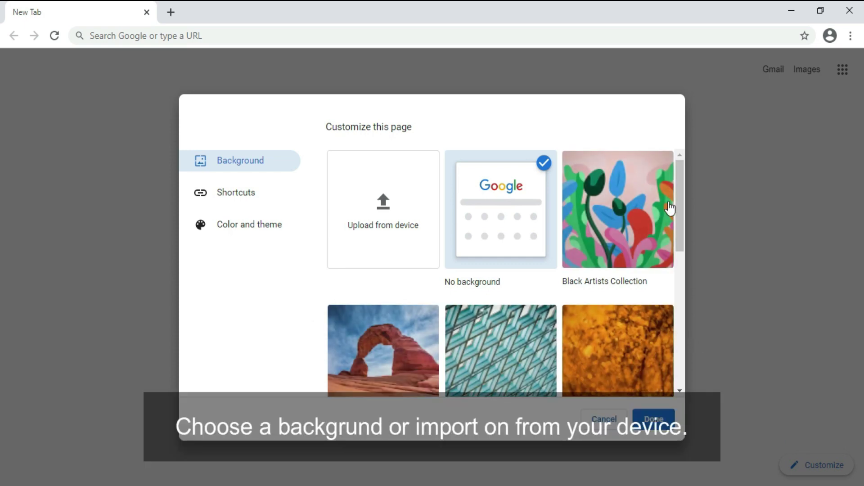
# - Browse the background images in the Black Artists Collection and return to the list of background collections
pyautogui.moveTo(677, 207)
pyautogui.mouseDown()
pyautogui.moveTo(672, 337)
pyautogui.moveTo(680, 368)
pyautogui.moveTo(669, 212)
pyautogui.mouseUp()
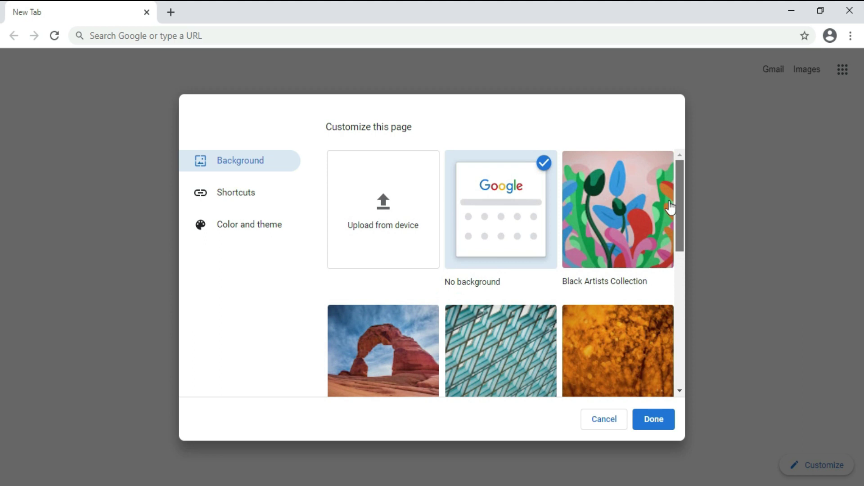
pyautogui.click(647, 216)
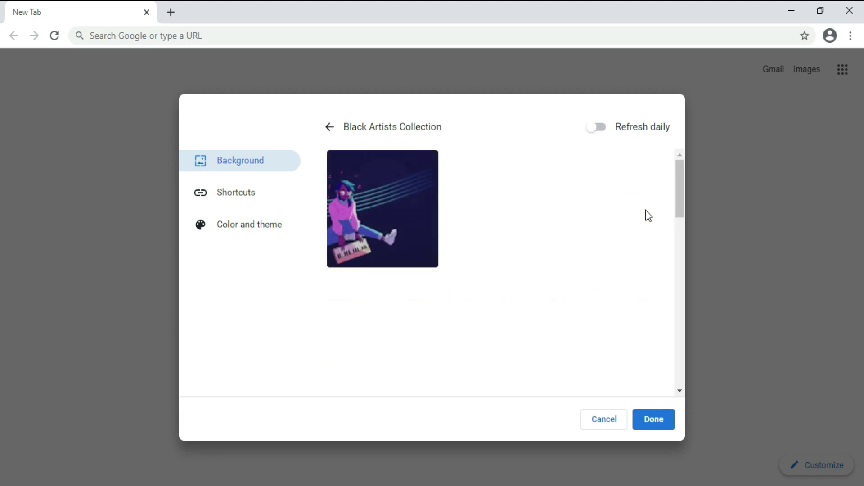
pyautogui.moveTo(680, 198); pyautogui.dragTo(678, 383)
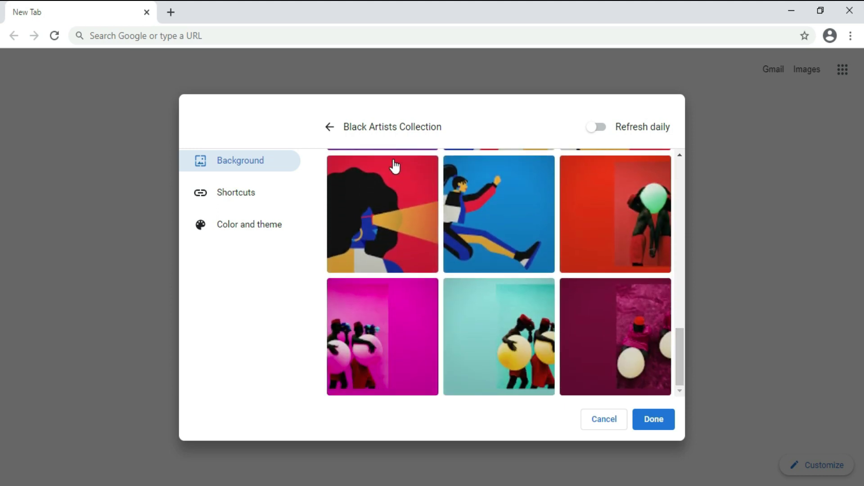
pyautogui.click(330, 129)
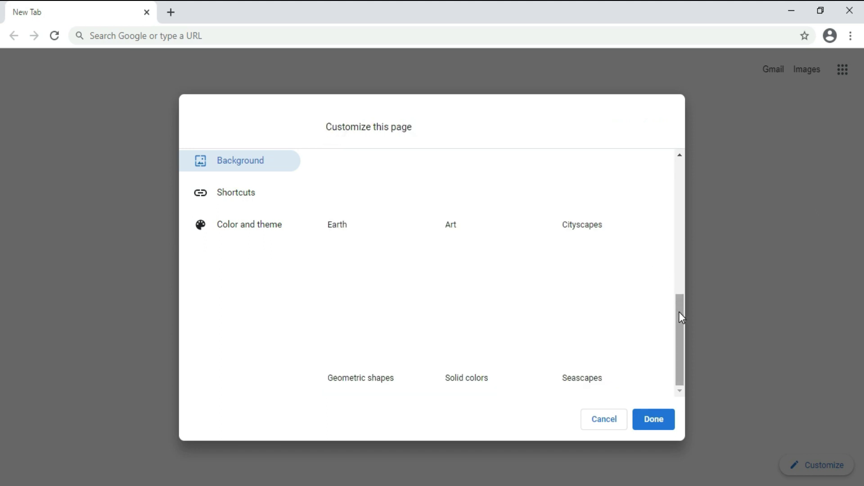
# - Set the new tab page background to the Cyan swatch from the Solid colors collection and apply it
pyautogui.moveTo(680, 312)
pyautogui.mouseDown()
pyautogui.moveTo(677, 297)
pyautogui.moveTo(678, 318)
pyautogui.mouseUp()
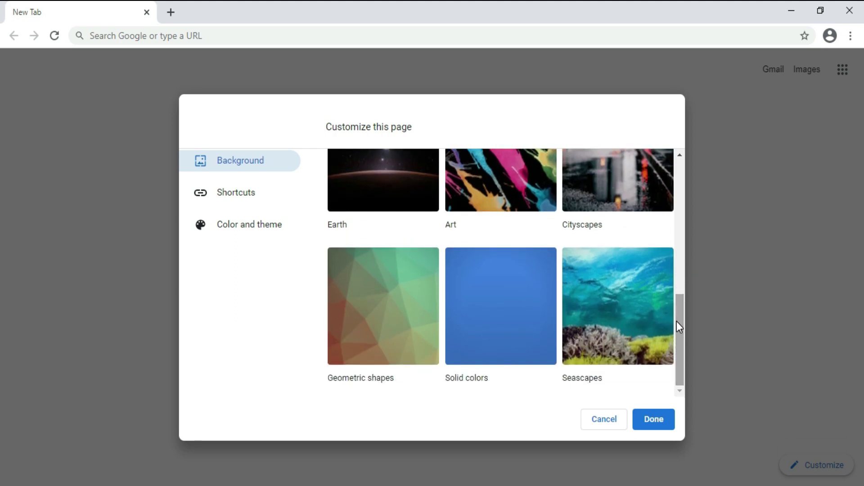
pyautogui.click(510, 300)
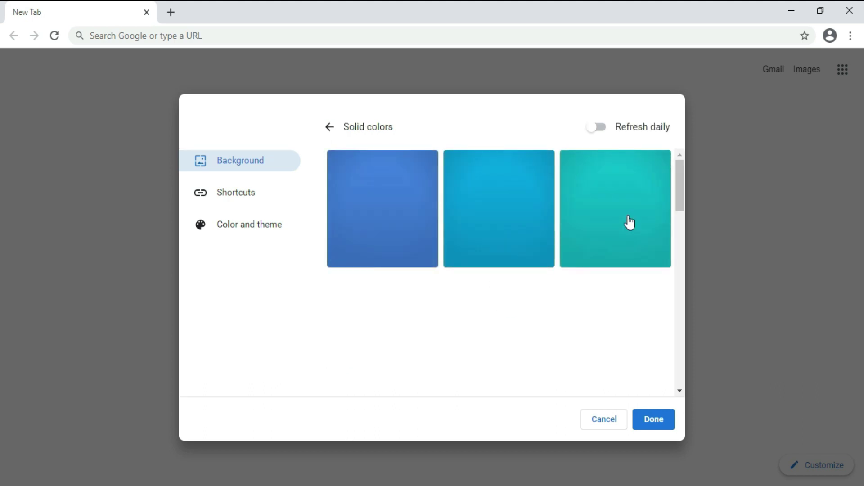
pyautogui.moveTo(680, 190)
pyautogui.mouseDown()
pyautogui.moveTo(691, 373)
pyautogui.moveTo(675, 188)
pyautogui.mouseUp()
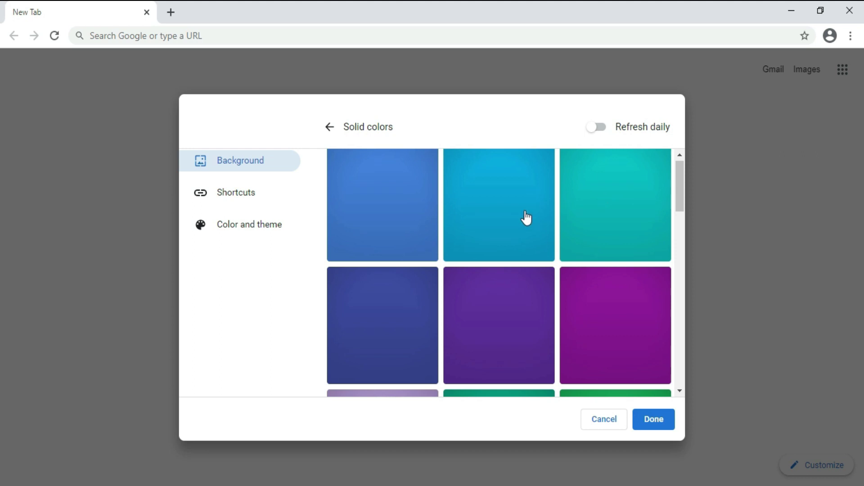
pyautogui.click(578, 212)
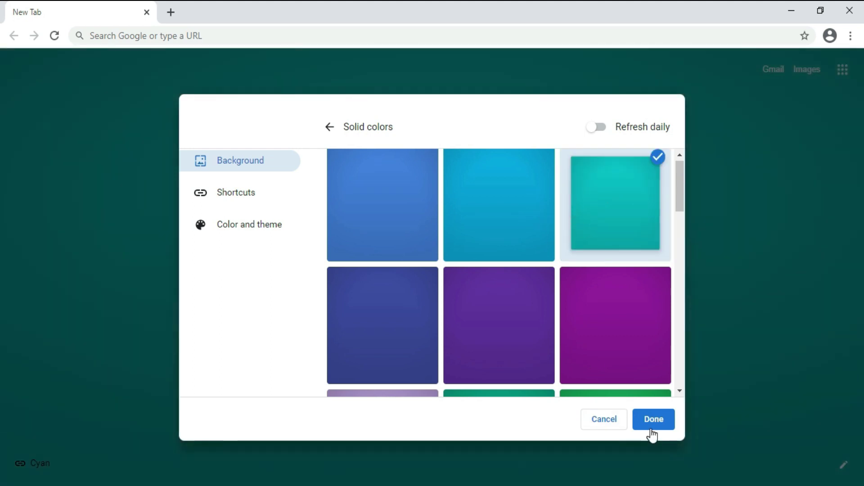
pyautogui.click(651, 426)
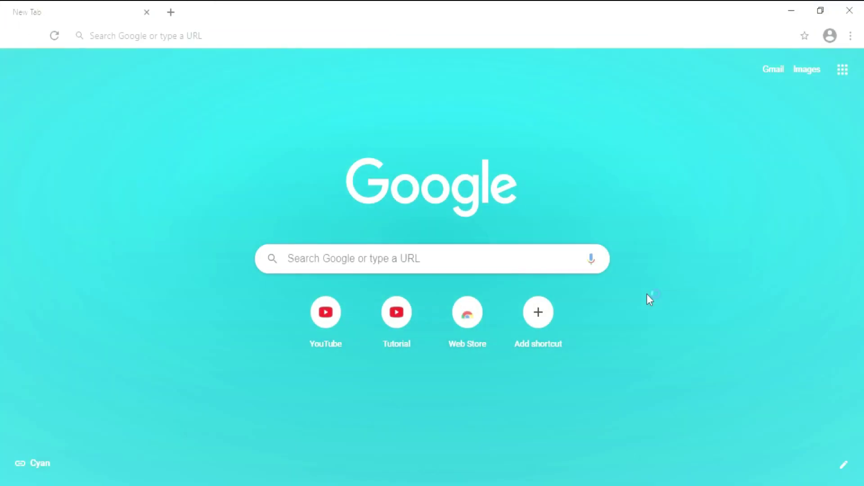
pyautogui.click(648, 297)
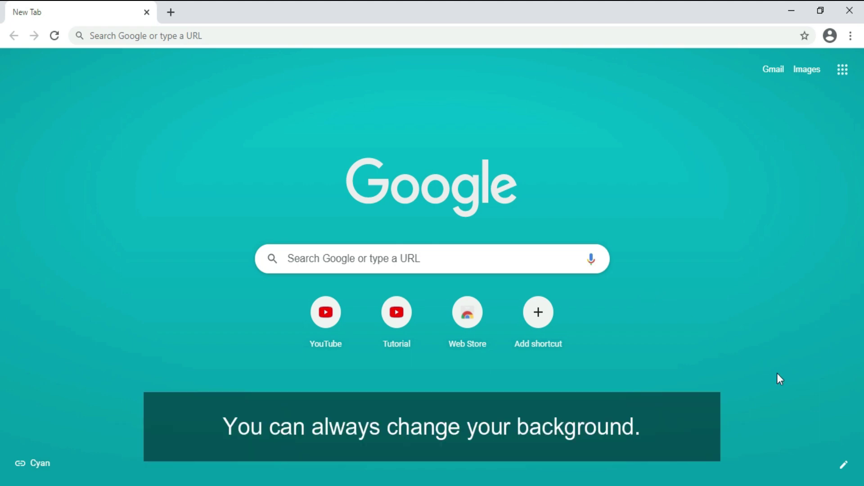
# - Change the page background to the pink Stay Flo plant artwork from the Black Artists Collection
pyautogui.click(844, 464)
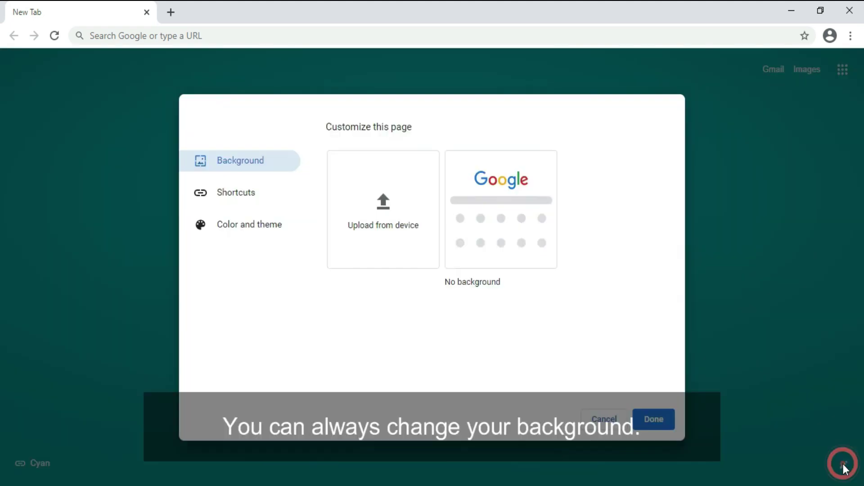
pyautogui.moveTo(677, 229); pyautogui.dragTo(681, 237)
pyautogui.click(628, 199)
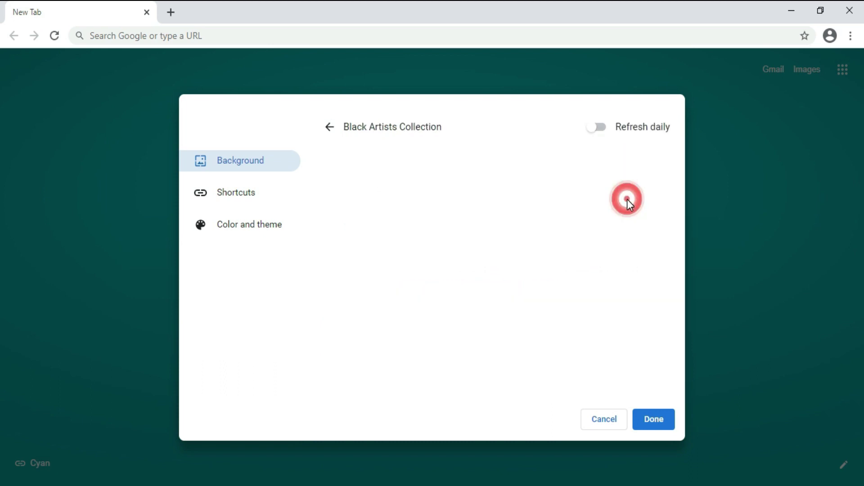
pyautogui.moveTo(678, 182); pyautogui.dragTo(681, 265)
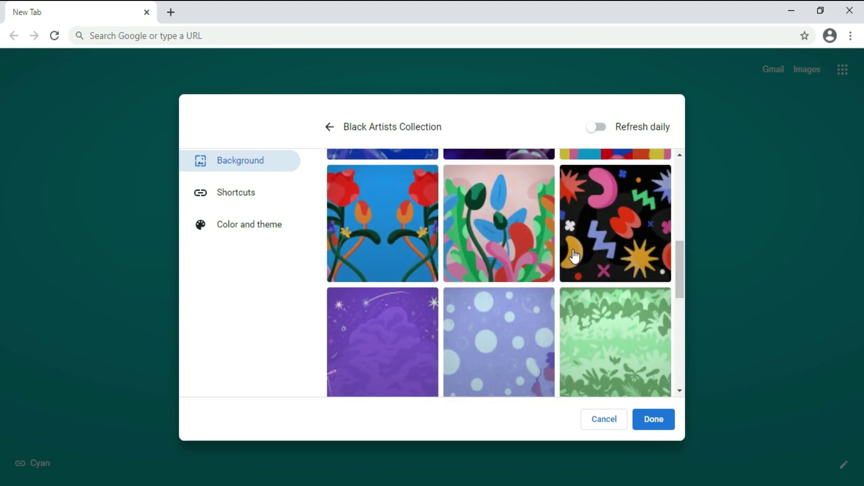
pyautogui.click(517, 252)
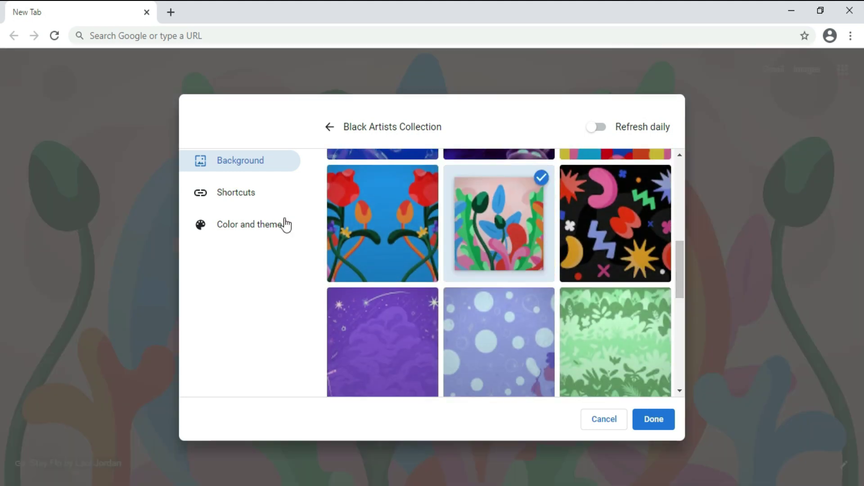
# - Choose the white and pale cyan color theme for the browser and apply the customization
pyautogui.click(265, 227)
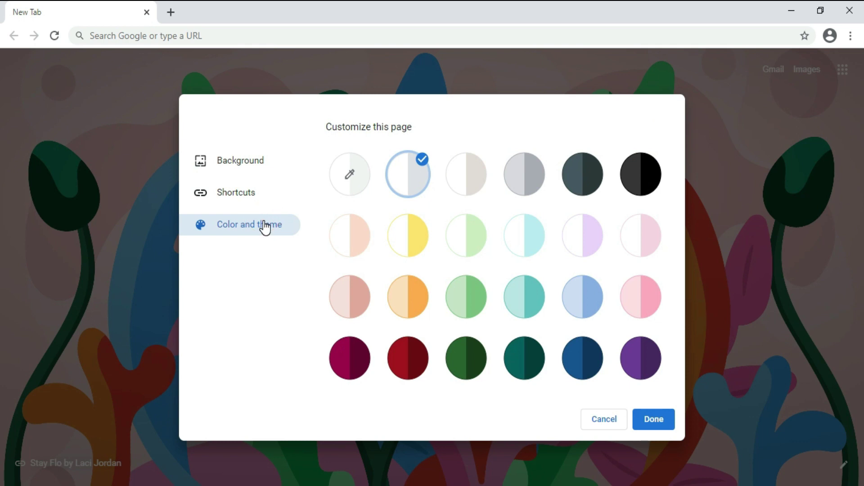
pyautogui.click(507, 239)
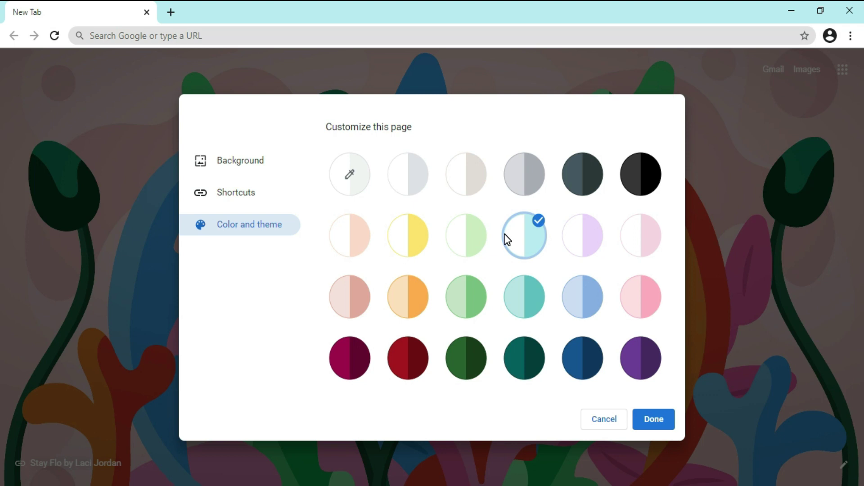
pyautogui.click(659, 419)
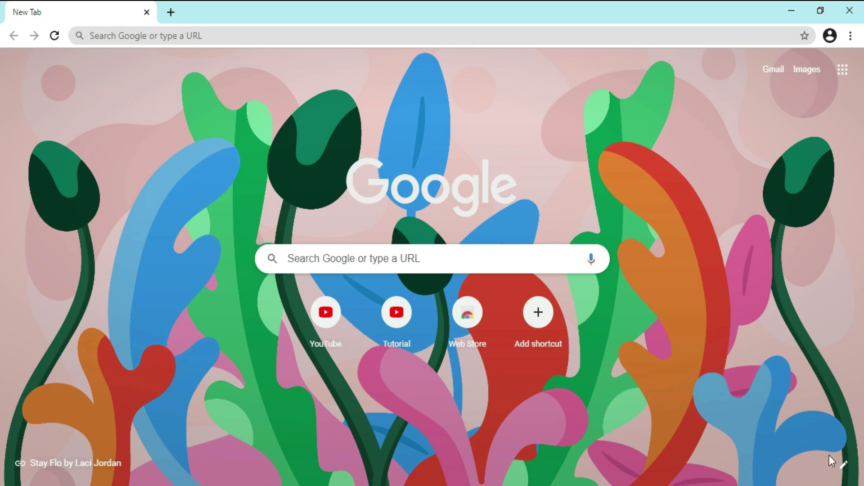
# - Reopen the page customization and apply the light and medium blue color theme
pyautogui.click(844, 465)
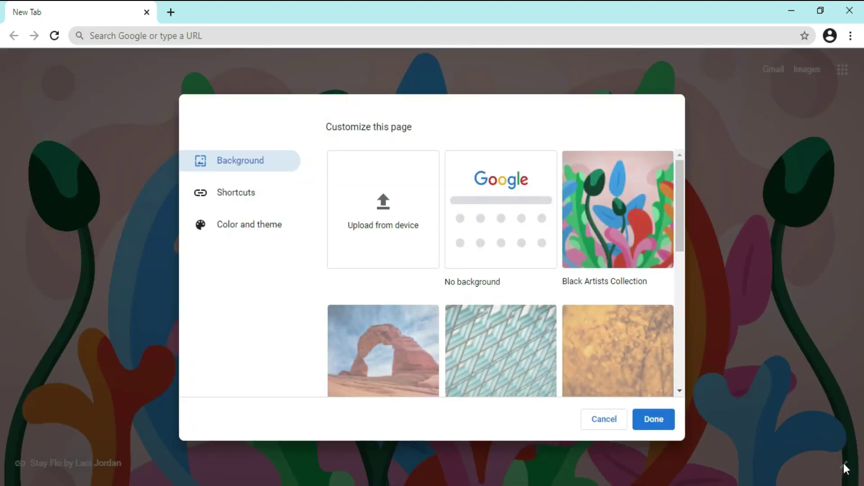
pyautogui.click(683, 310)
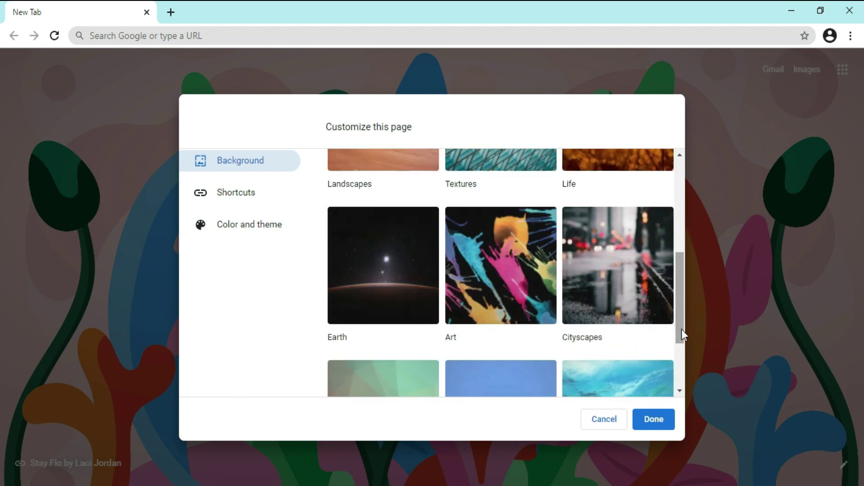
pyautogui.click(269, 231)
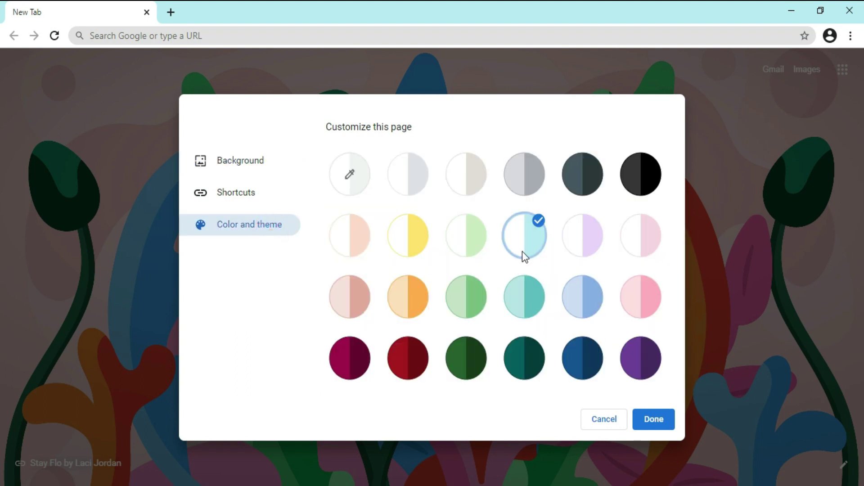
pyautogui.click(593, 288)
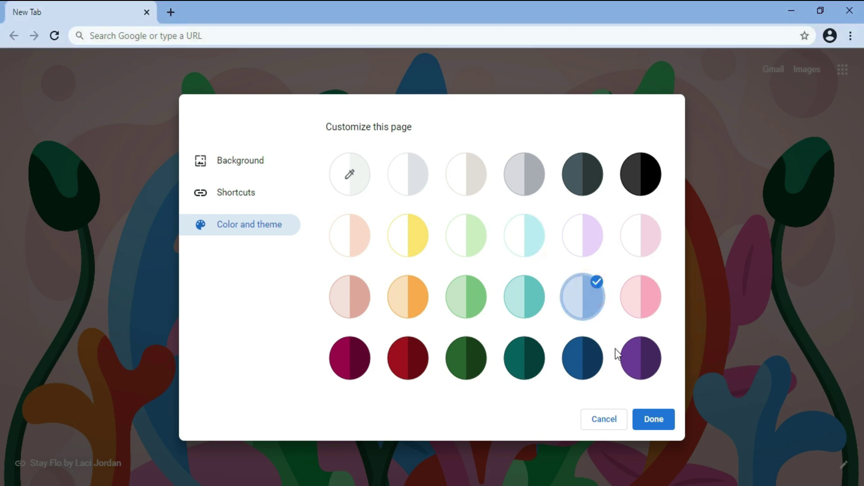
pyautogui.click(650, 422)
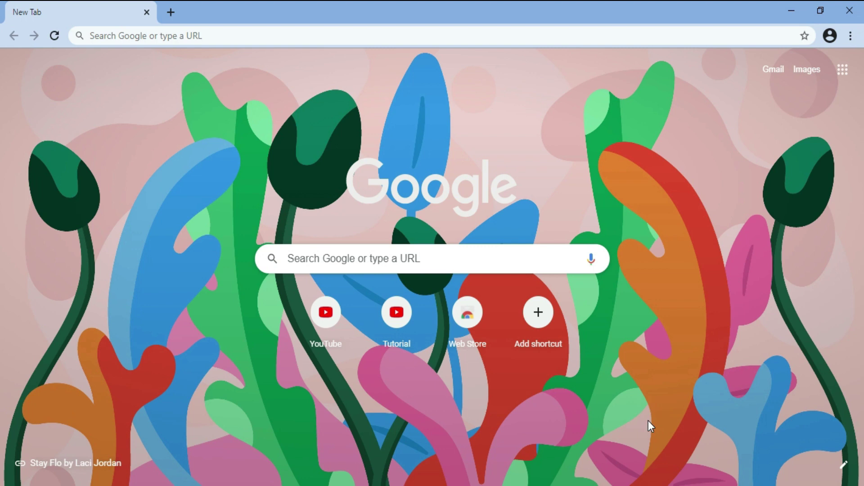
# - Reopen the page customization, try the dark purple theme and switch the color theme to white and light green
pyautogui.click(843, 464)
pyautogui.moveTo(681, 214); pyautogui.dragTo(684, 357)
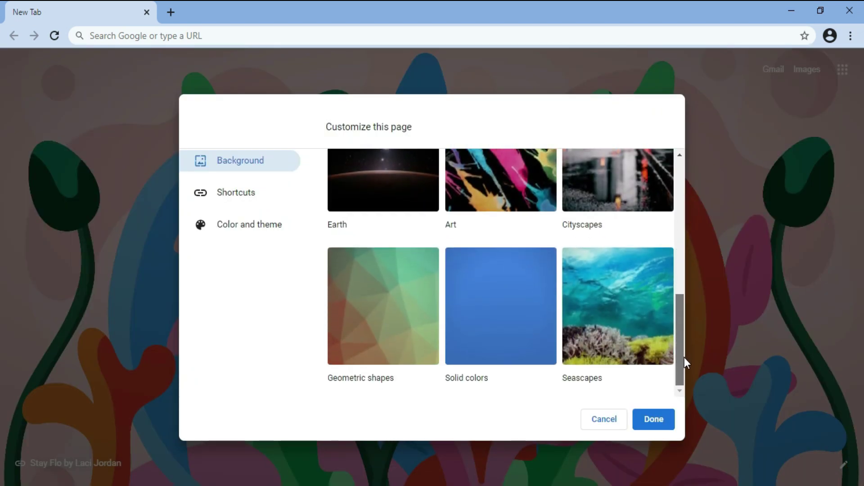
pyautogui.click(521, 309)
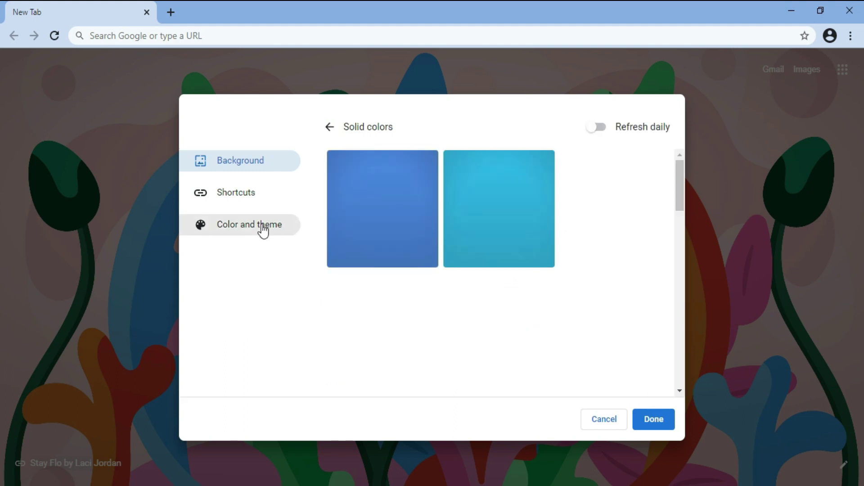
pyautogui.click(262, 229)
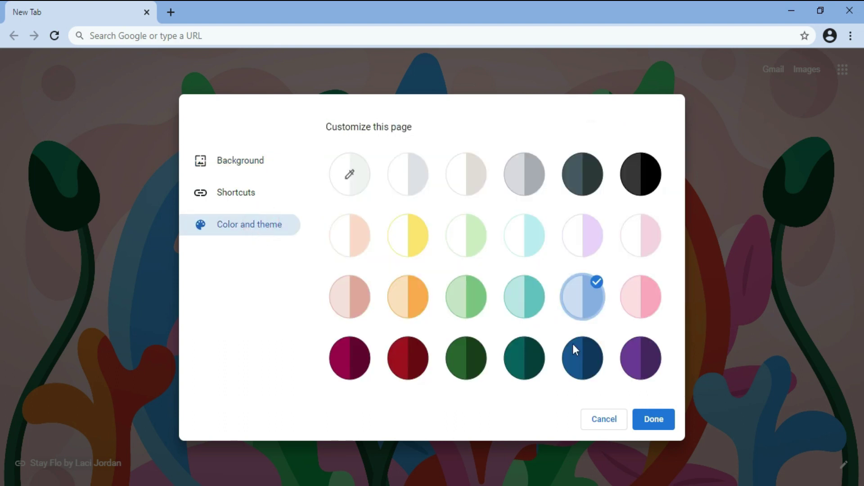
pyautogui.click(642, 328)
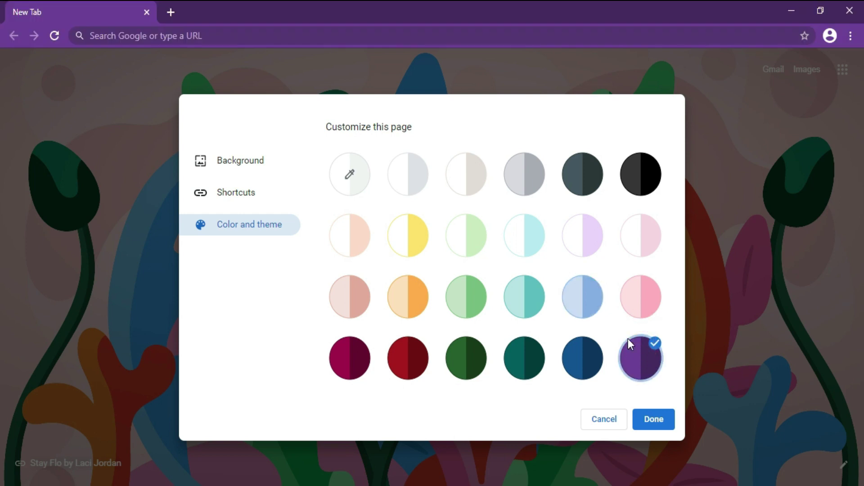
pyautogui.click(470, 243)
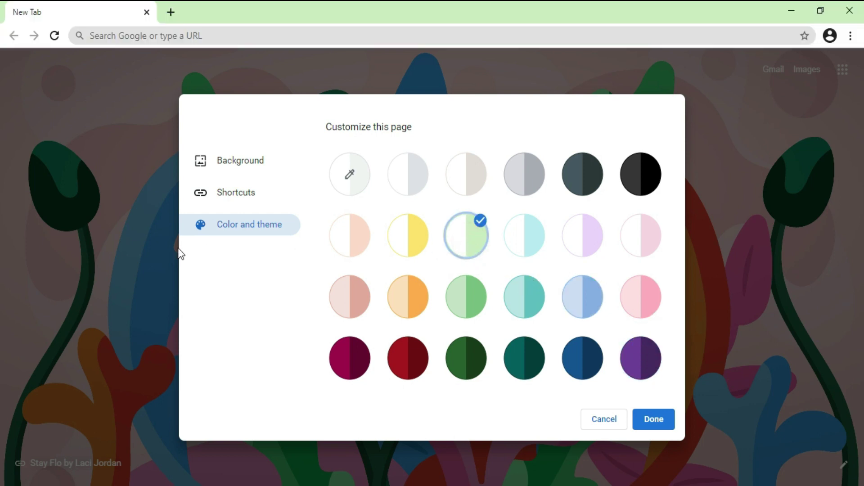
# - Return to the background collections and remove the artwork by choosing No background
pyautogui.click(237, 161)
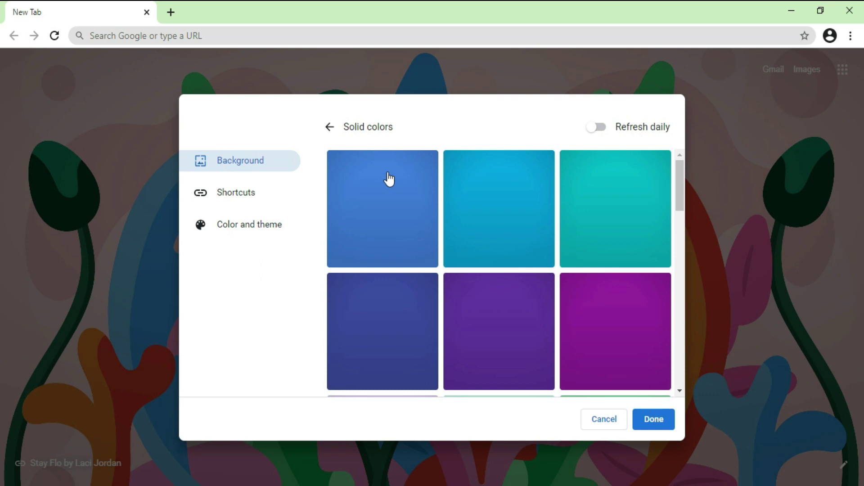
pyautogui.click(329, 127)
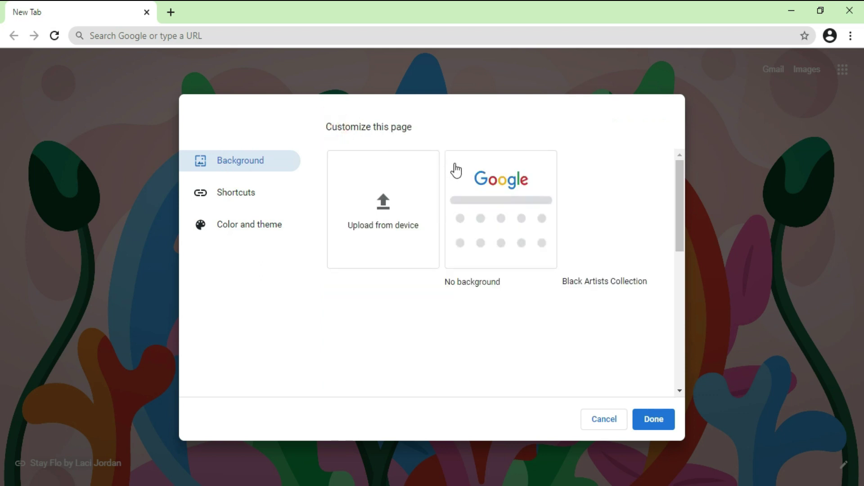
pyautogui.click(459, 169)
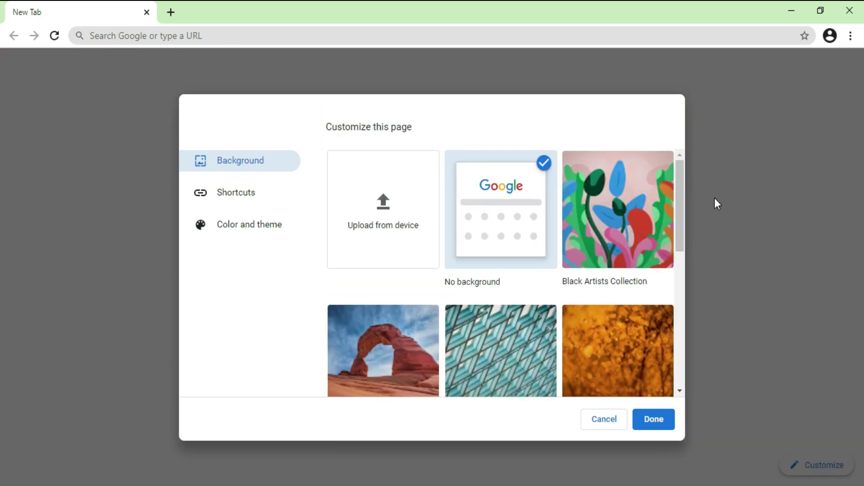
# - Set the page background to the Lime swatch from the Solid colors collection and apply it
pyautogui.moveTo(683, 250); pyautogui.dragTo(698, 409)
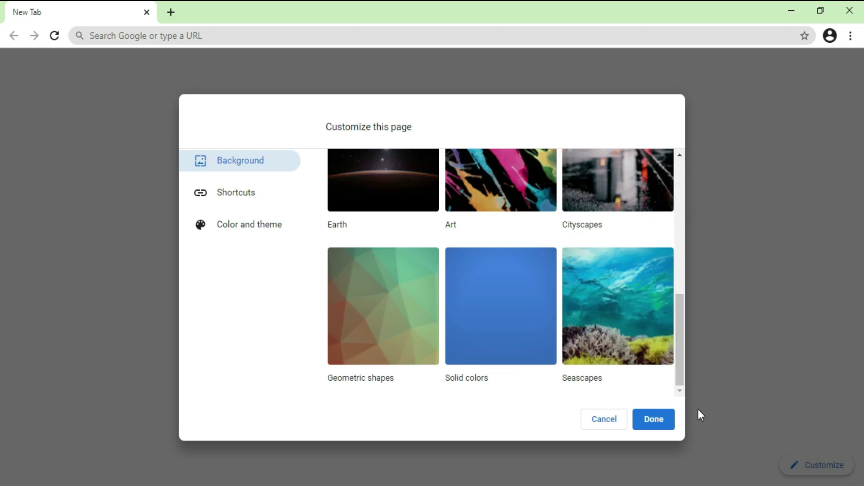
pyautogui.click(508, 341)
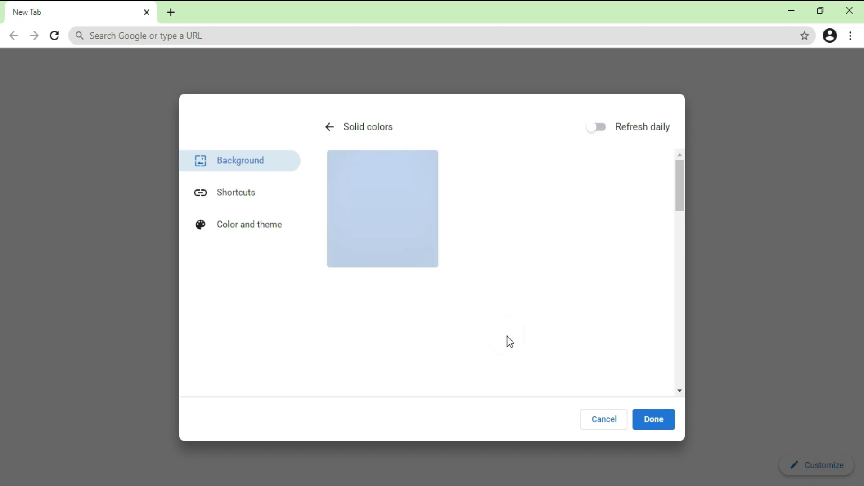
pyautogui.moveTo(677, 198); pyautogui.dragTo(697, 266)
pyautogui.click(469, 285)
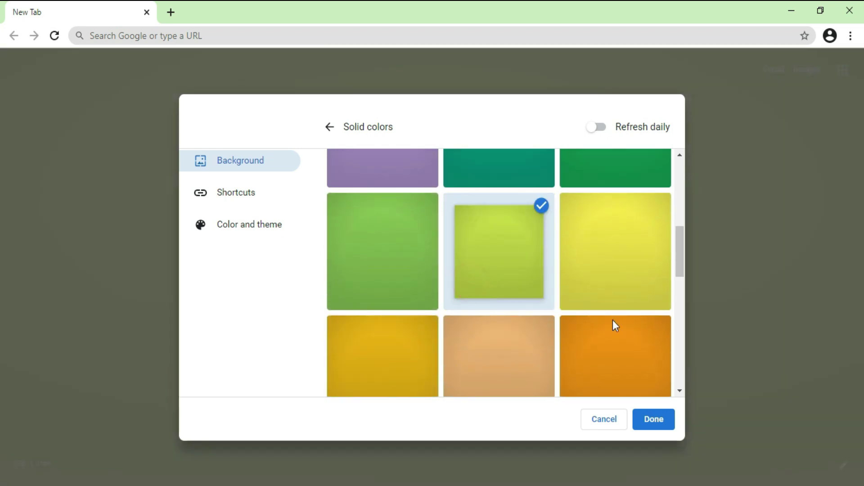
pyautogui.click(654, 420)
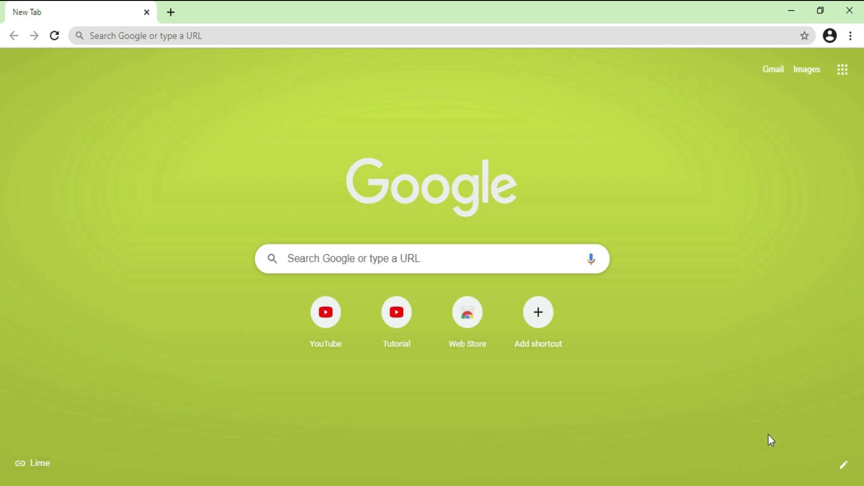
# - Reopen the page customization and switch the color theme to white and yellow
pyautogui.click(844, 469)
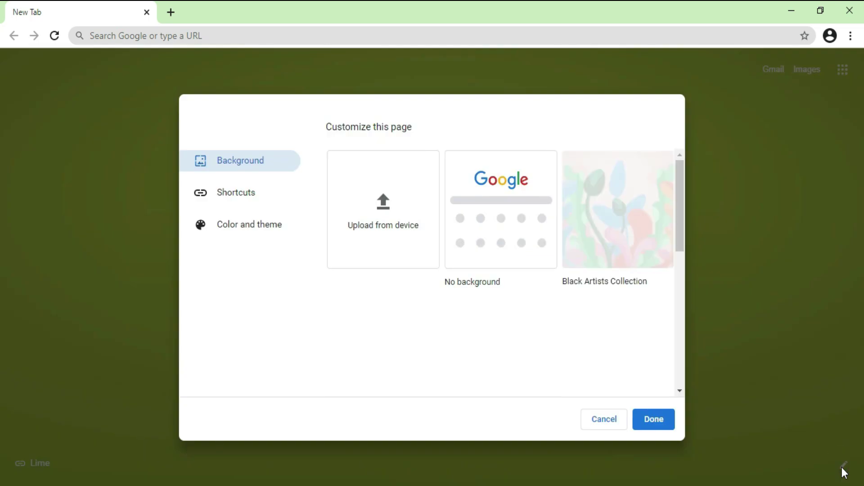
pyautogui.moveTo(676, 199); pyautogui.dragTo(697, 353)
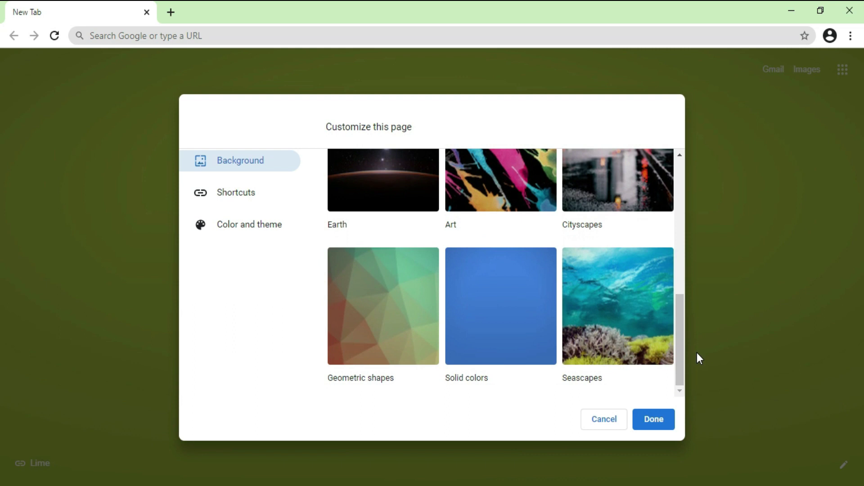
pyautogui.click(217, 230)
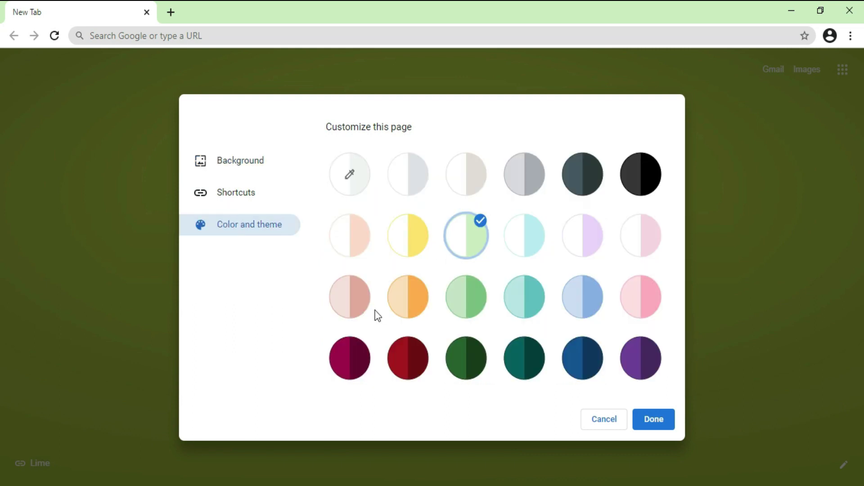
pyautogui.click(419, 226)
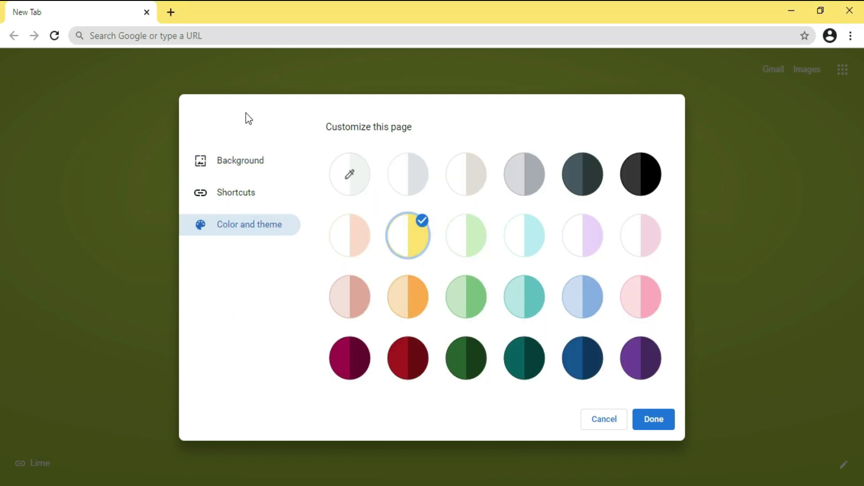
# - Set the page background to the Google Yellow swatch from the Solid colors collection and apply the customization
pyautogui.click(255, 162)
pyautogui.moveTo(677, 201); pyautogui.dragTo(695, 346)
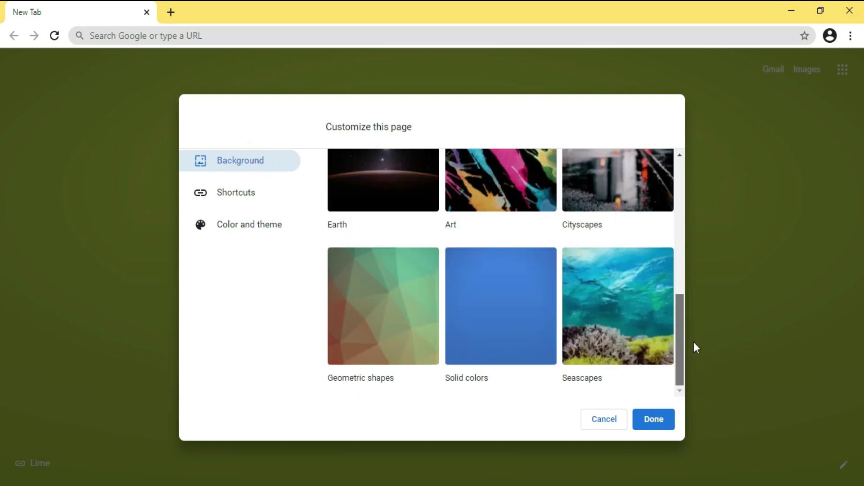
pyautogui.click(538, 300)
pyautogui.moveTo(679, 185); pyautogui.dragTo(701, 288)
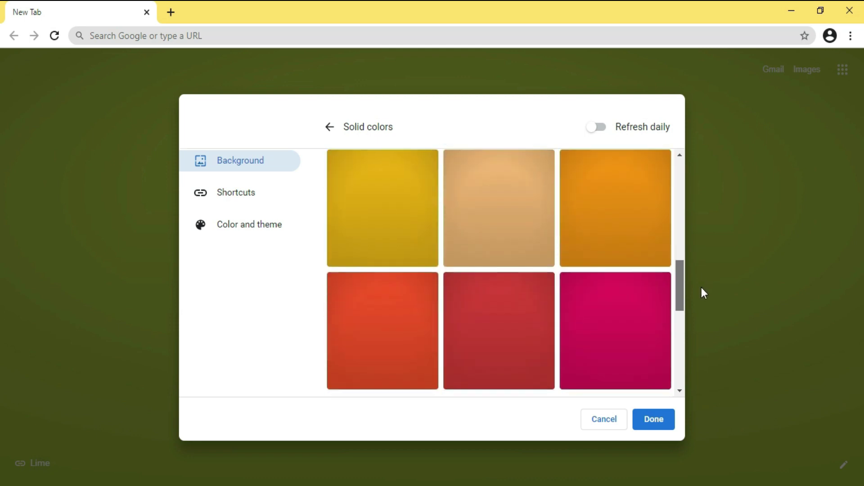
pyautogui.click(345, 205)
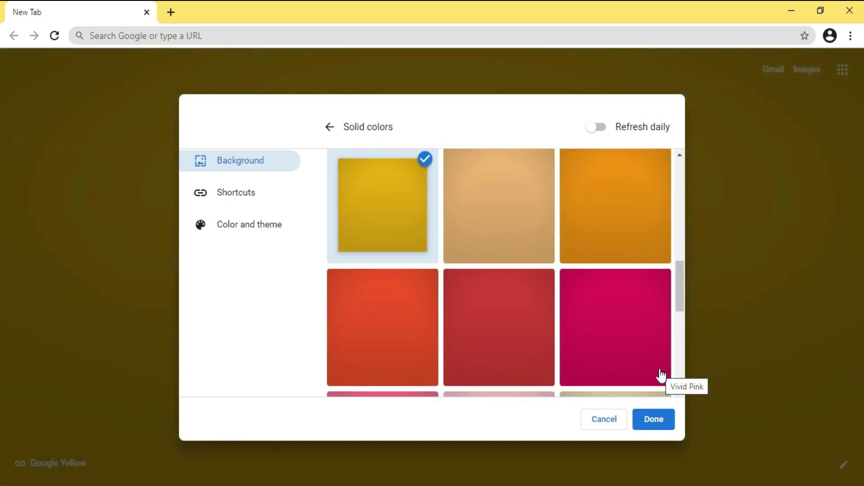
pyautogui.click(653, 423)
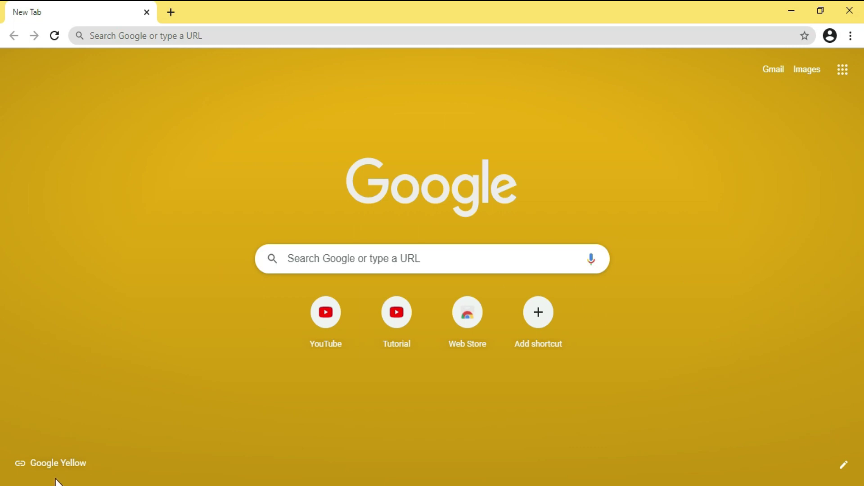
pyautogui.click(61, 464)
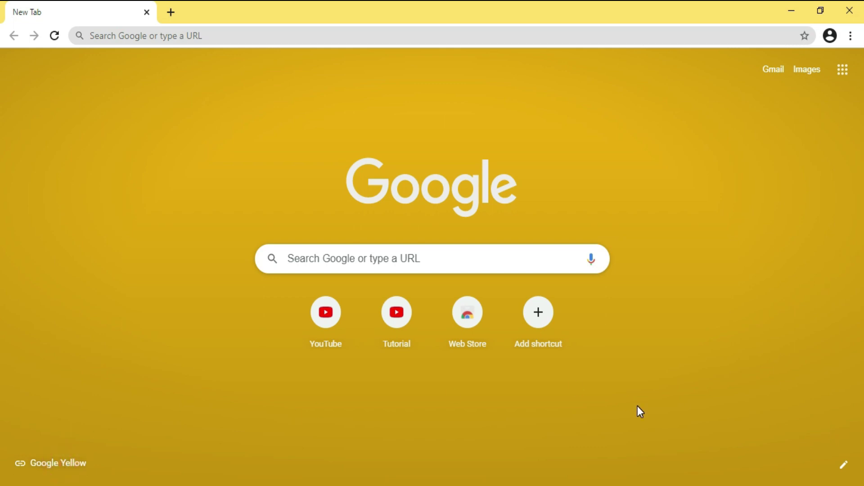